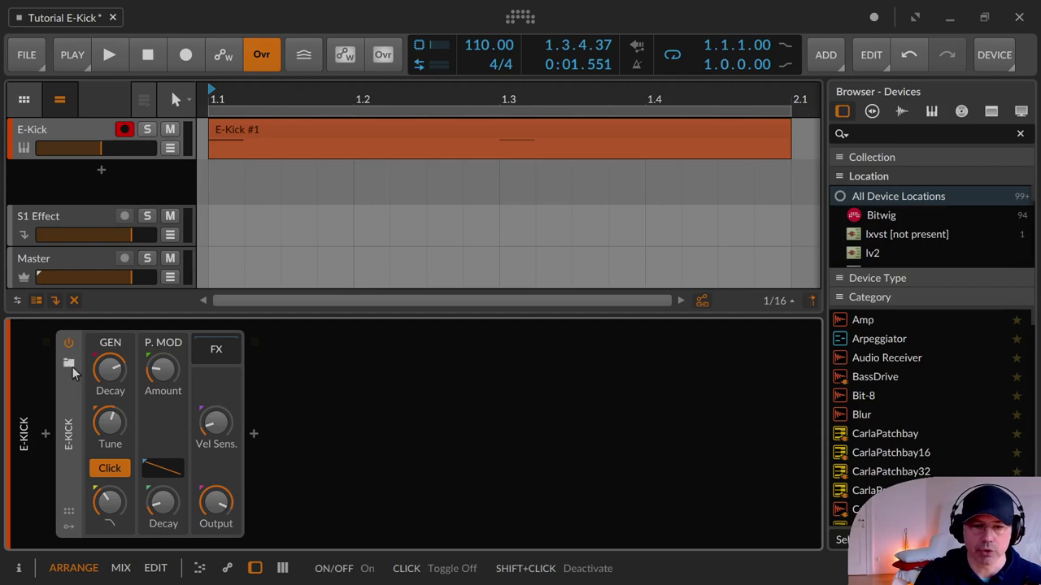
- Look over the E-Kick device's preset browser, remote controls page and modulator slots, and close each one again
click(71, 362)
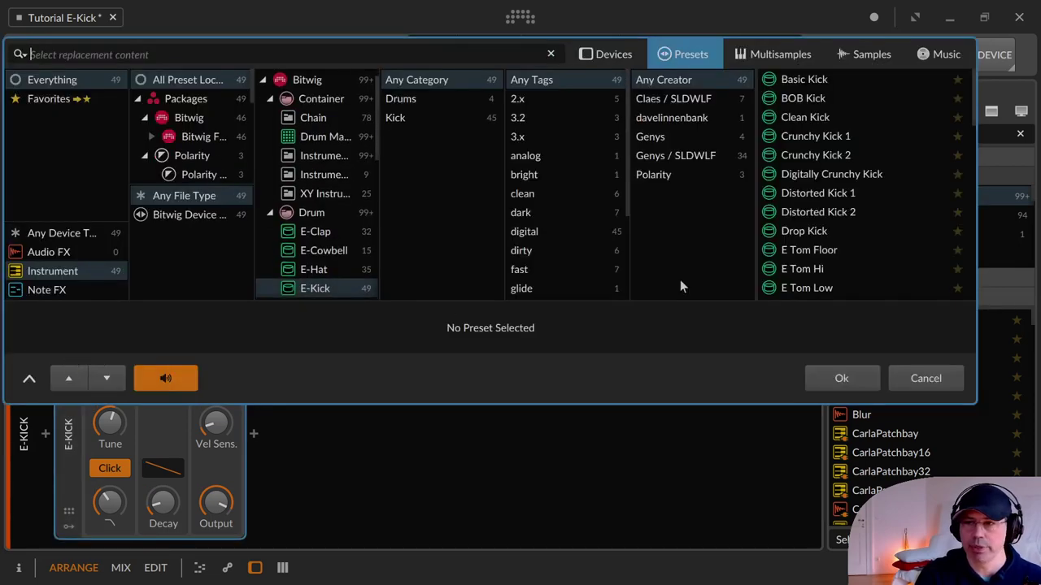
key(Escape)
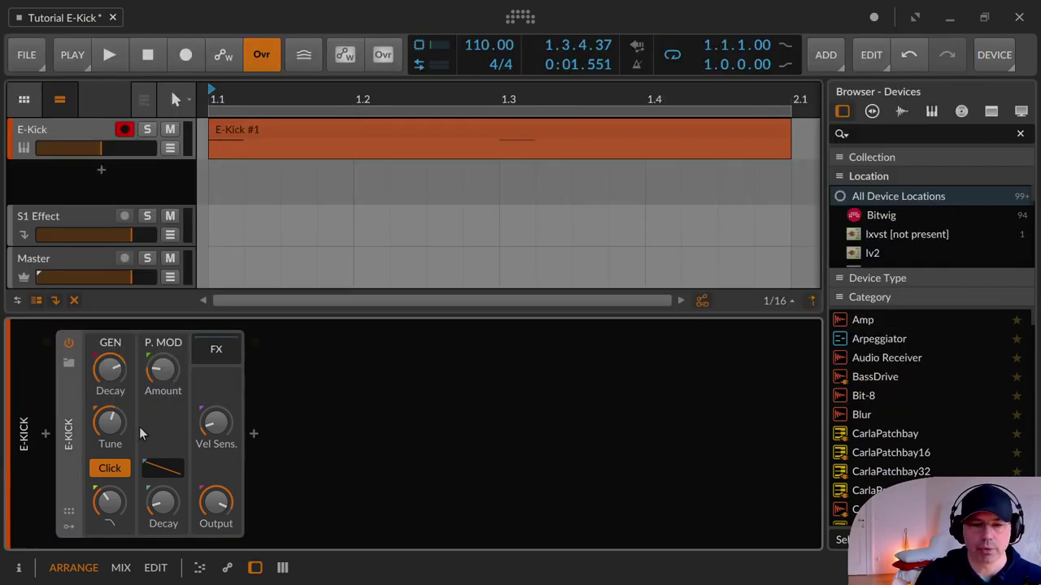
click(69, 511)
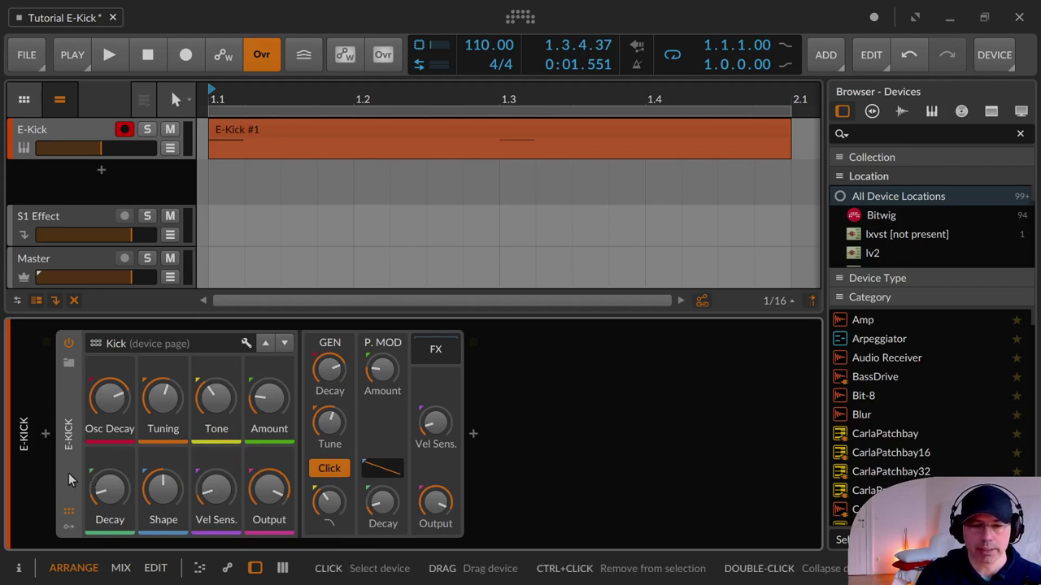
click(69, 510)
click(66, 527)
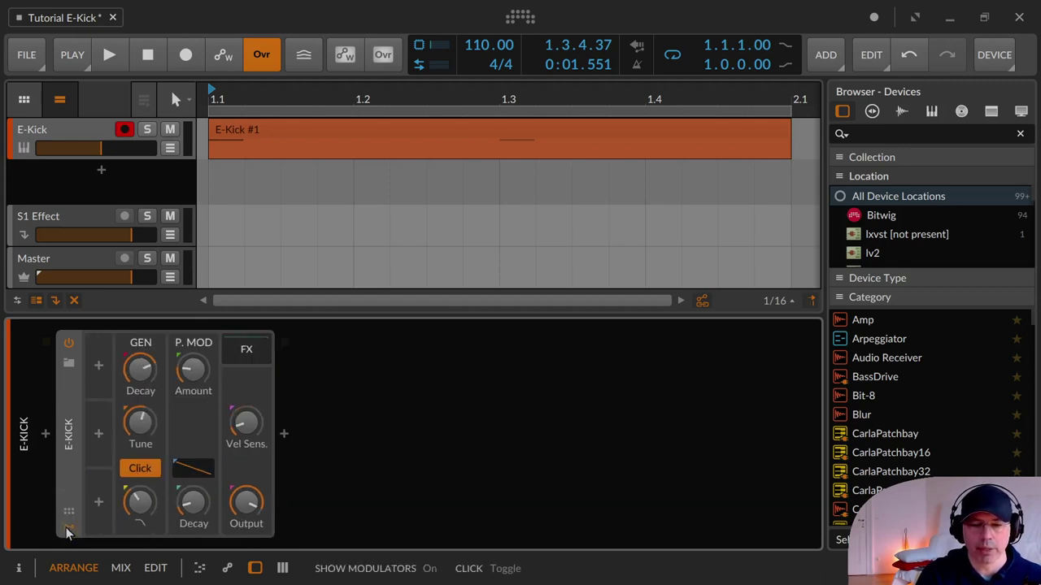
click(68, 525)
click(68, 525)
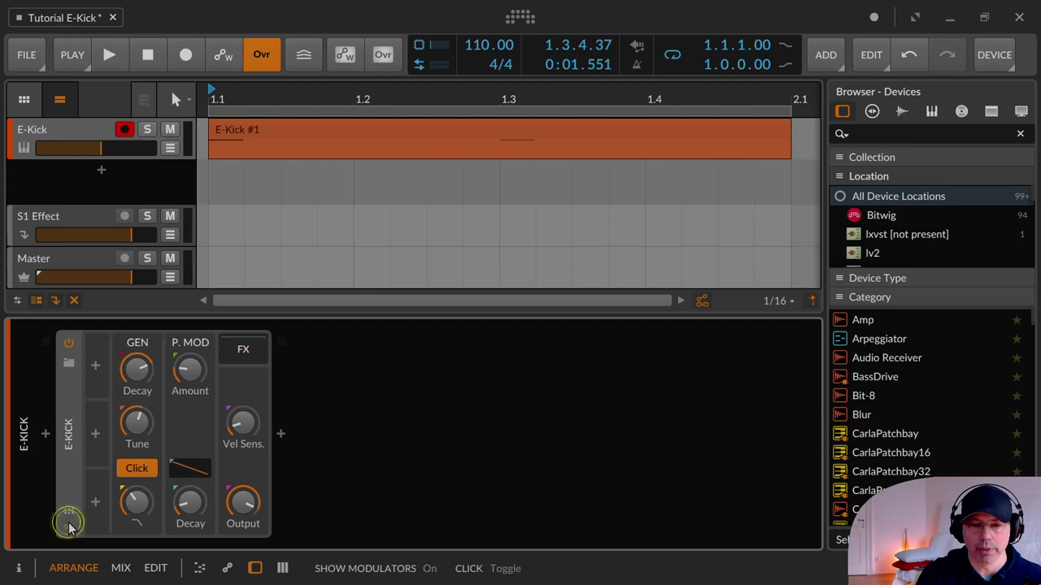
click(68, 523)
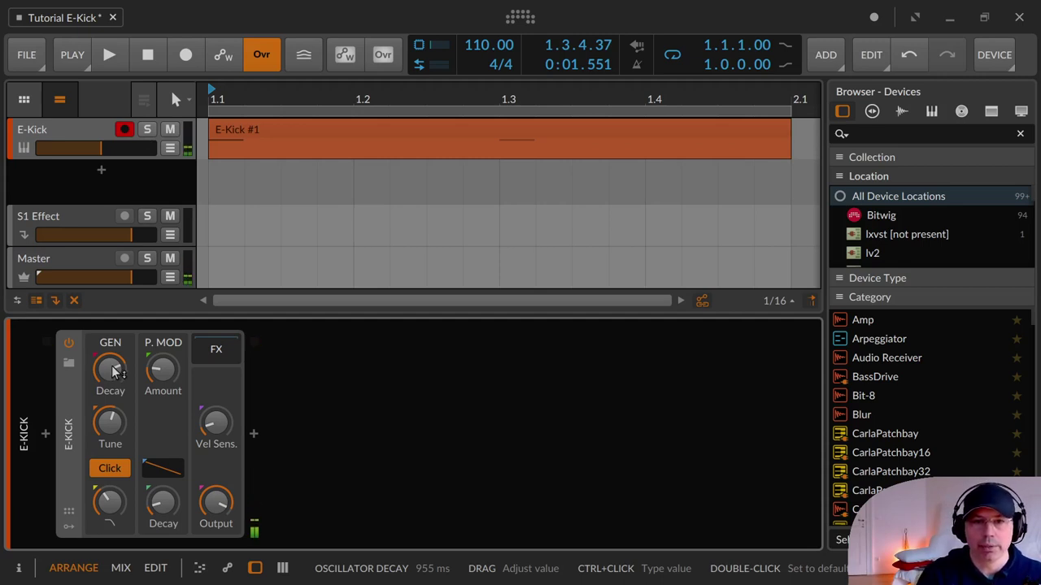
- Start playback, raise the oscillator tuning to its maximum and set the oscillator decay to about mid-range
click(108, 54)
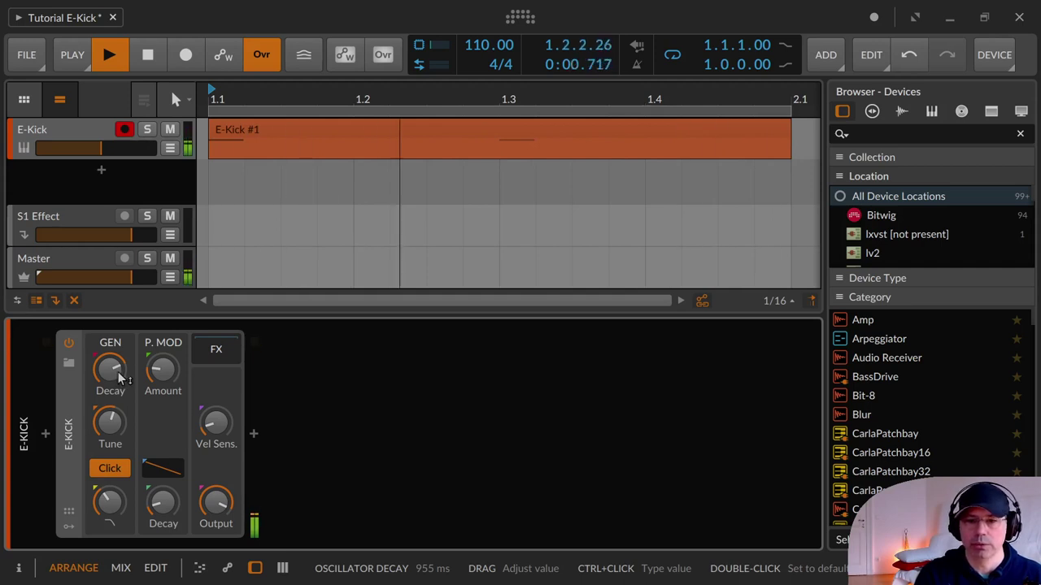
mouse_move(121, 376)
mouse_down()
mouse_move(121, 347)
mouse_move(120, 375)
mouse_up()
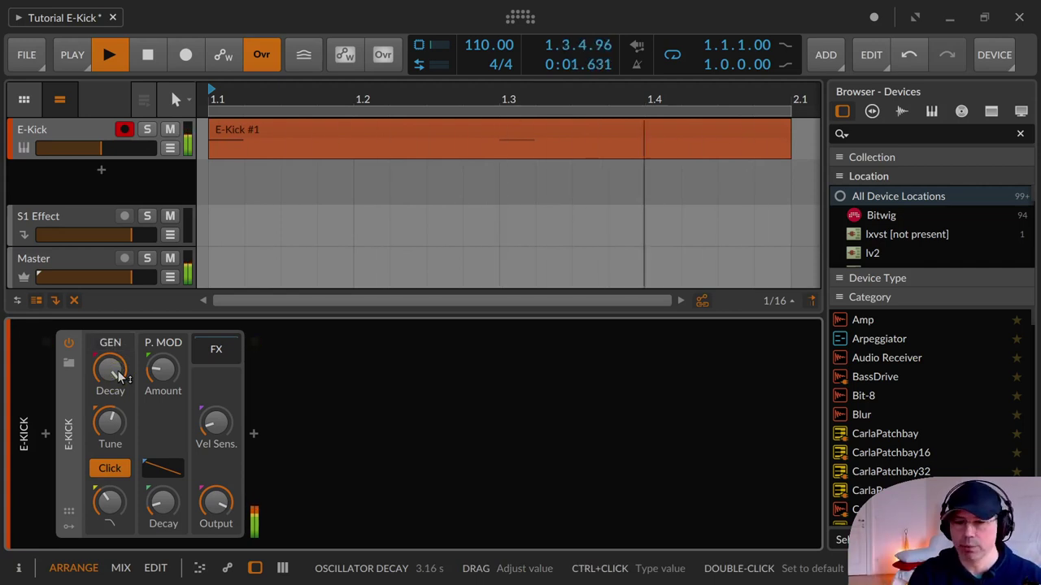
mouse_move(118, 429)
mouse_down()
mouse_move(118, 397)
mouse_move(110, 452)
mouse_move(111, 419)
mouse_up()
drag(113, 371, 113, 413)
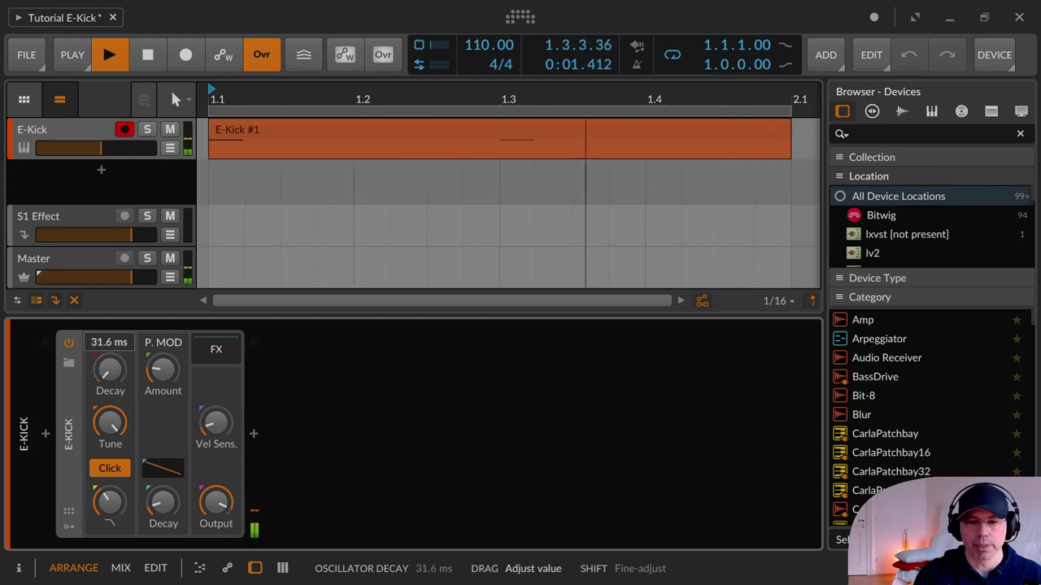
drag(113, 413, 114, 393)
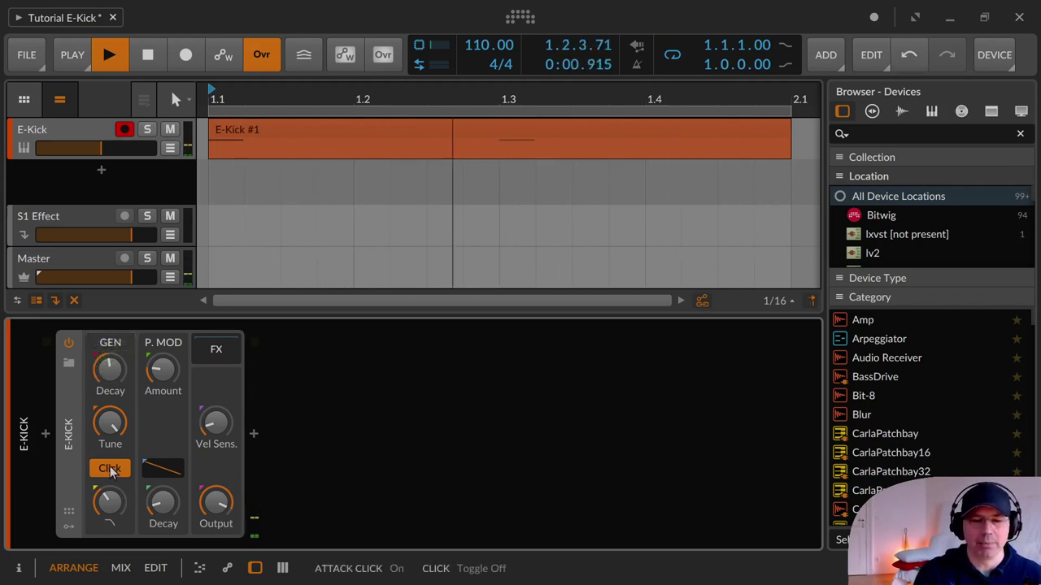
- Compare the attack click on and off while sweeping its low-pass cutoff, leave it enabled with the cutoff just above mid-range, and stop playback
click(109, 470)
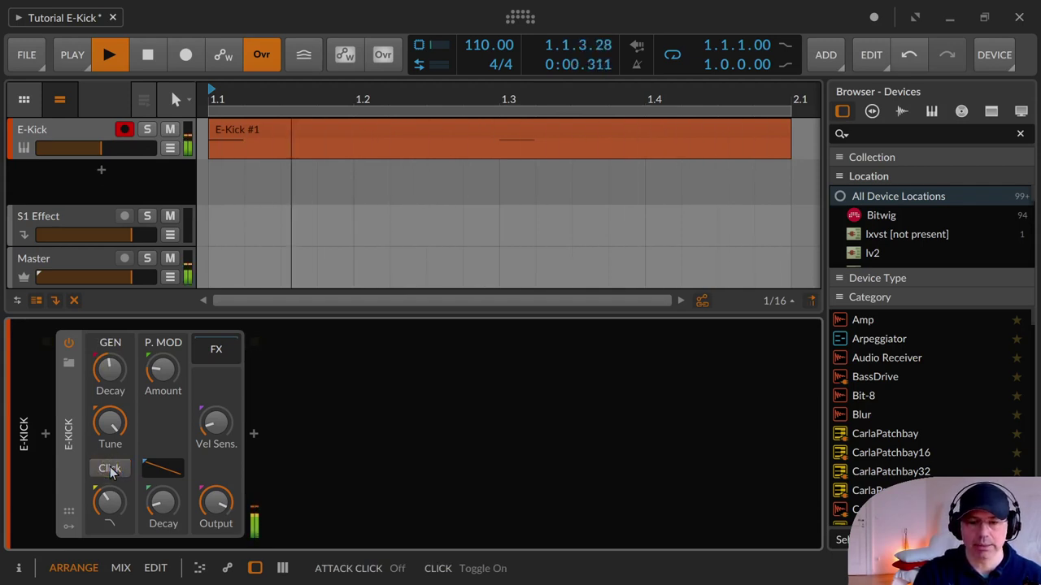
click(110, 470)
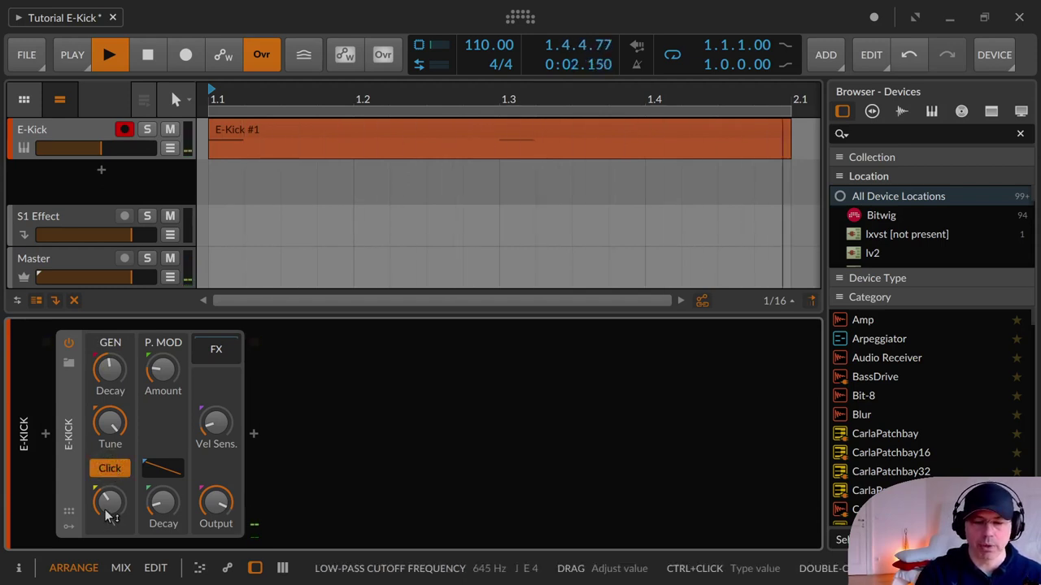
drag(107, 512, 106, 478)
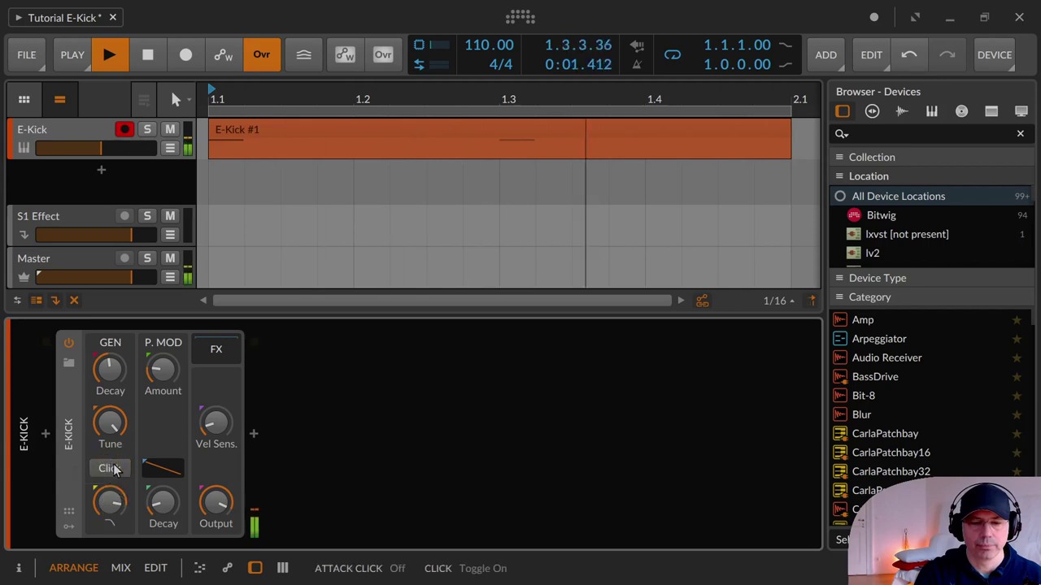
click(114, 470)
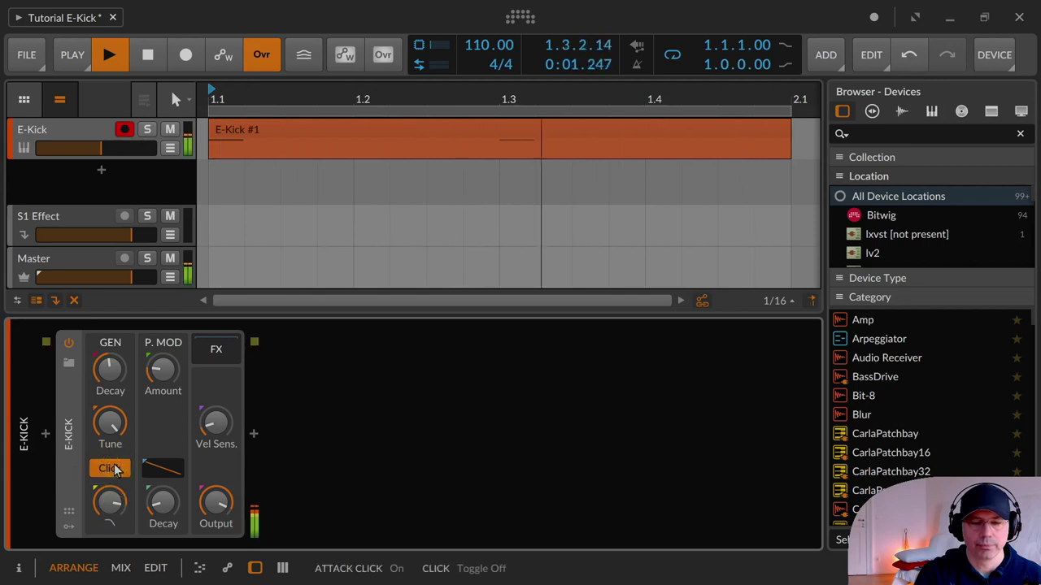
drag(107, 492, 106, 551)
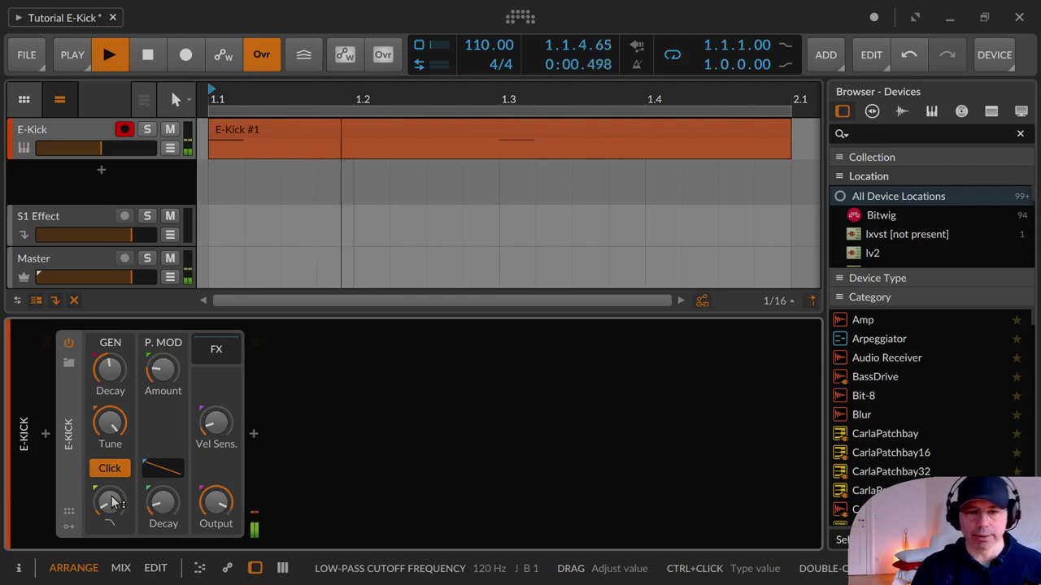
drag(113, 503, 114, 471)
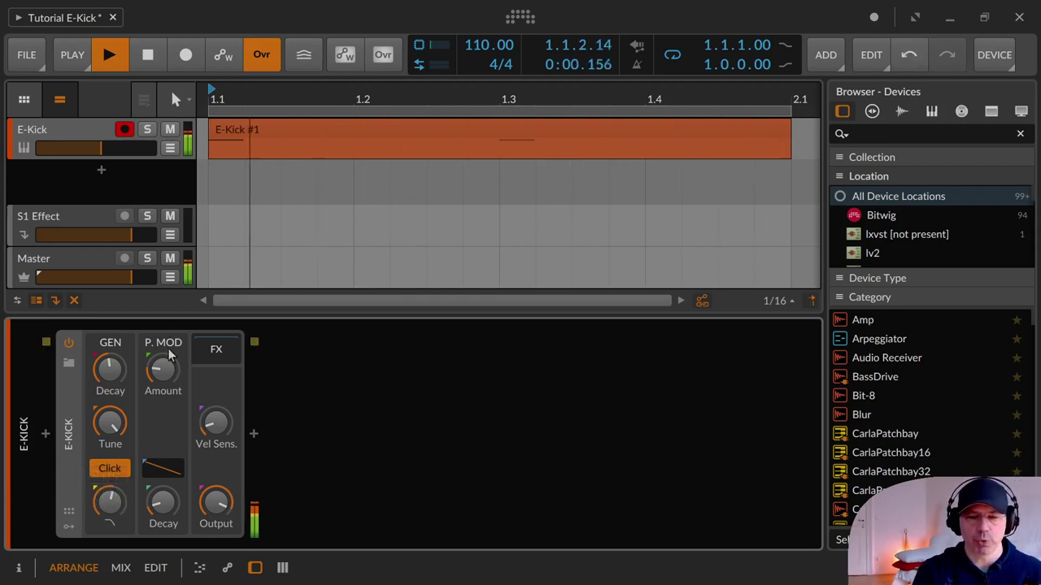
key(space)
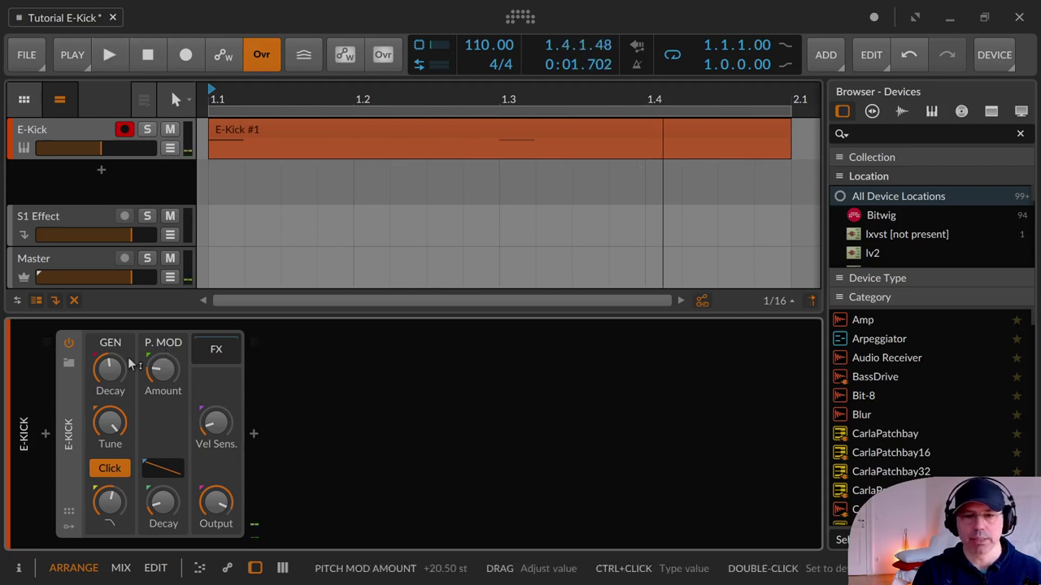
- Set the oscillator tuning to the note C1 and play the kick briefly to hear it
drag(111, 429, 111, 455)
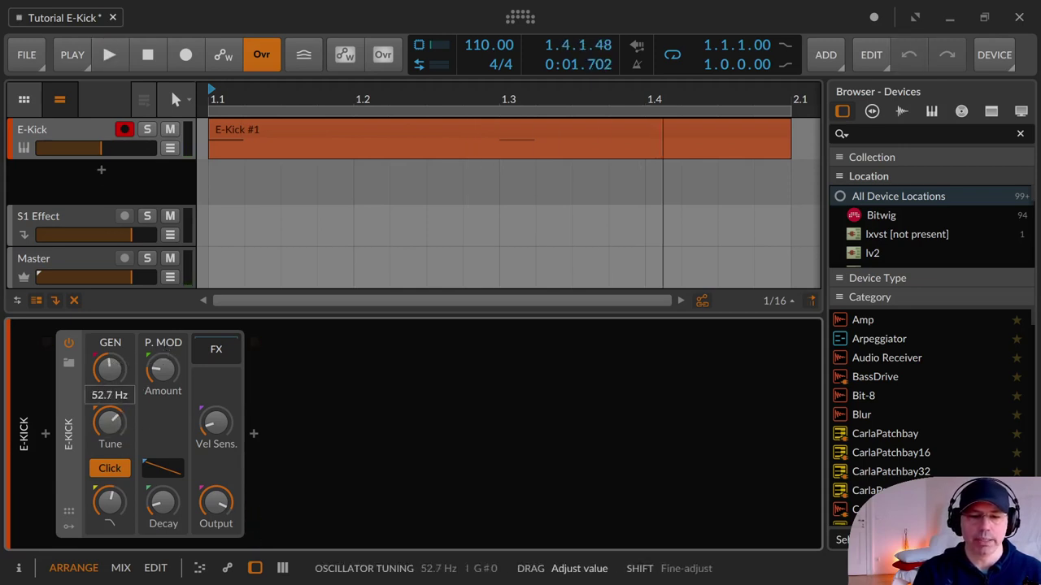
ctrl+click(107, 419)
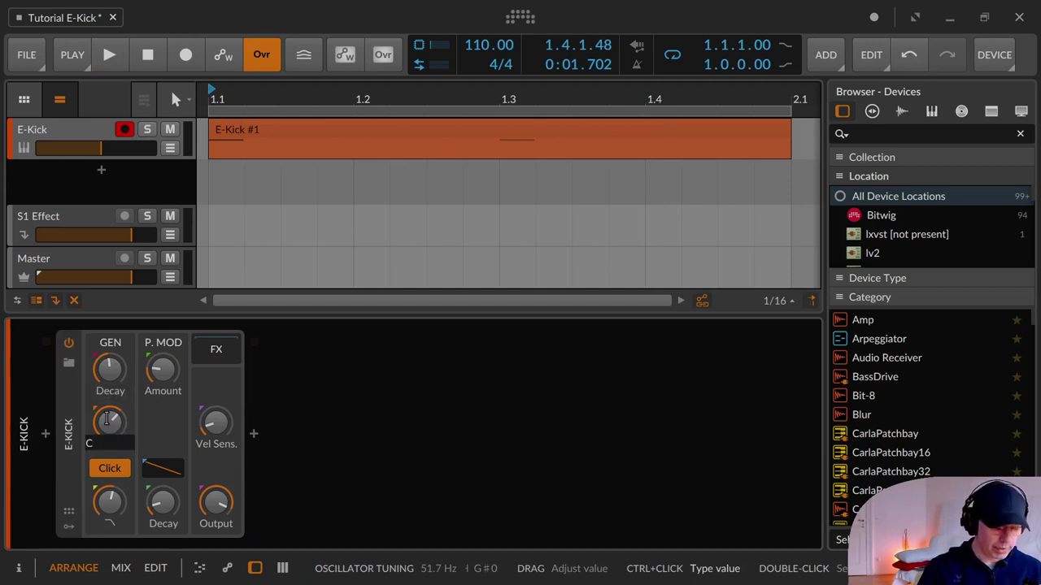
key(Return)
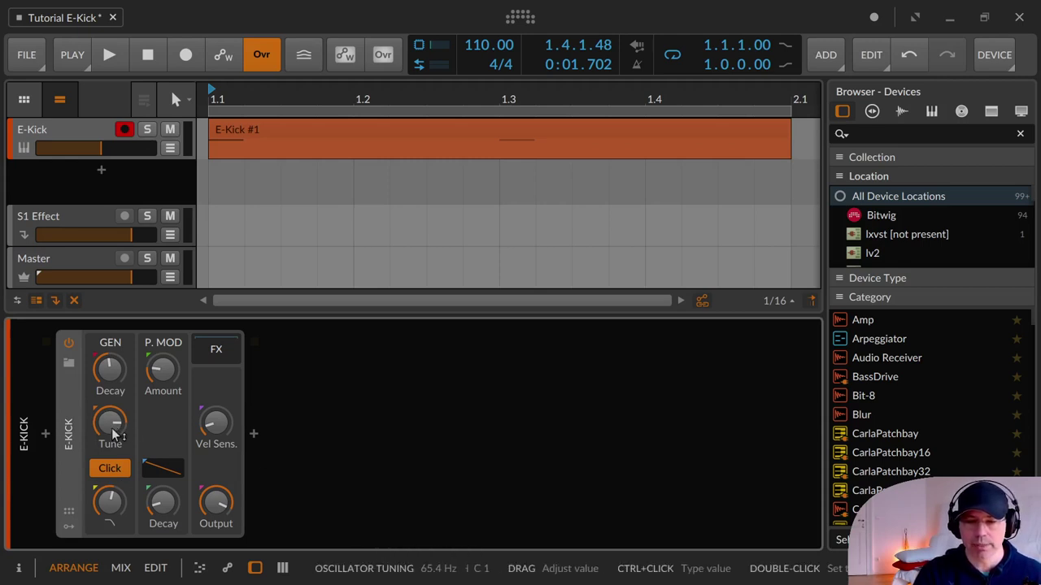
key(space)
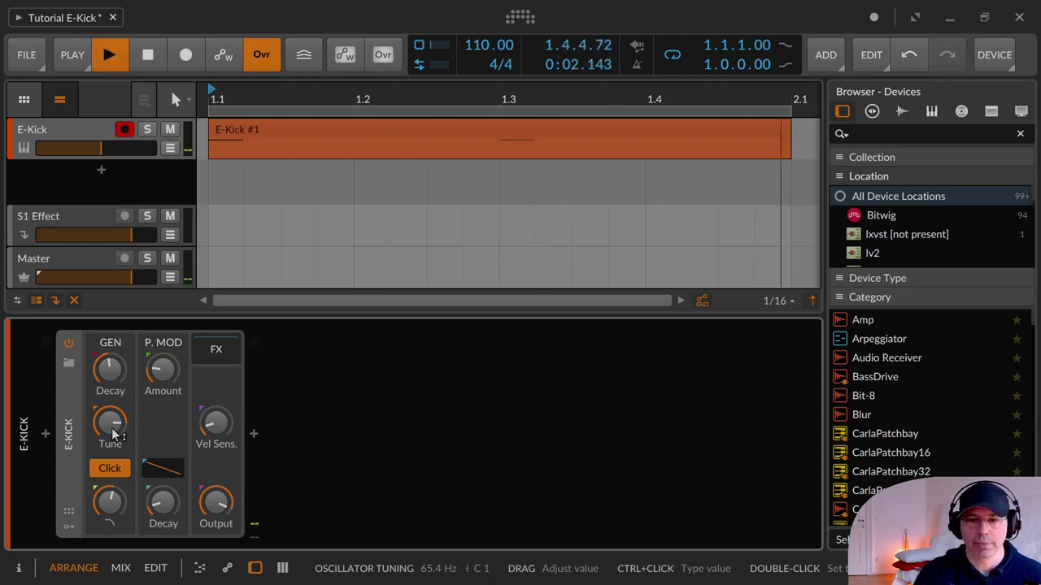
key(space)
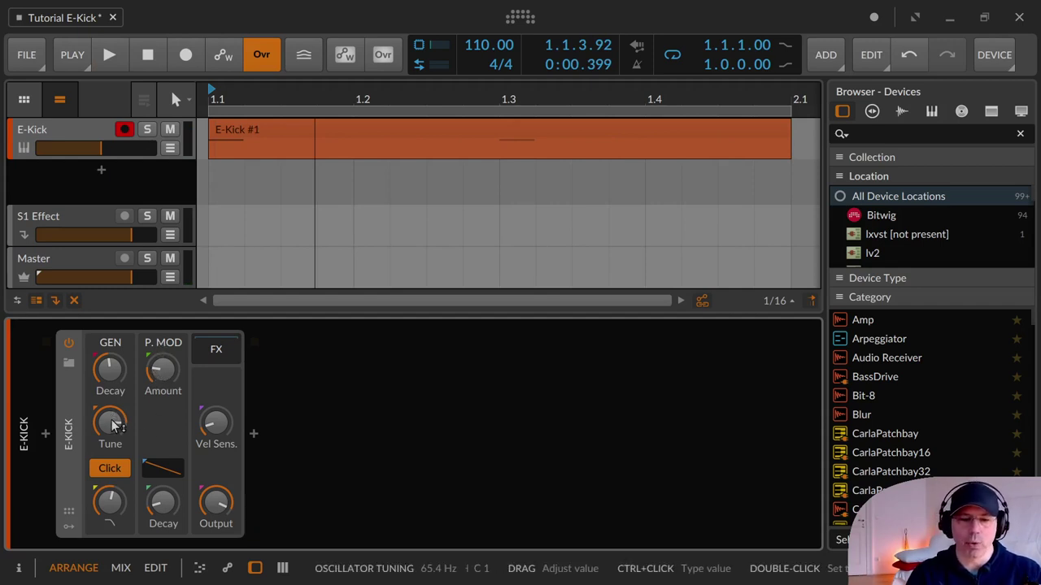
- Set the pitch modulation decay to about 974 ms and its amount to 0.00 st
drag(167, 378, 167, 380)
drag(162, 501, 162, 484)
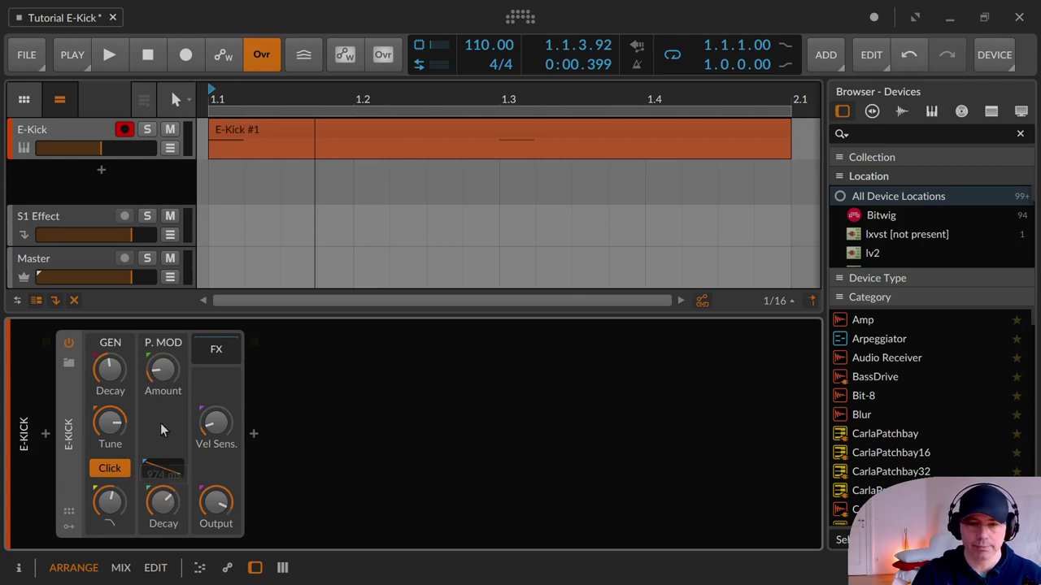
drag(161, 350, 161, 350)
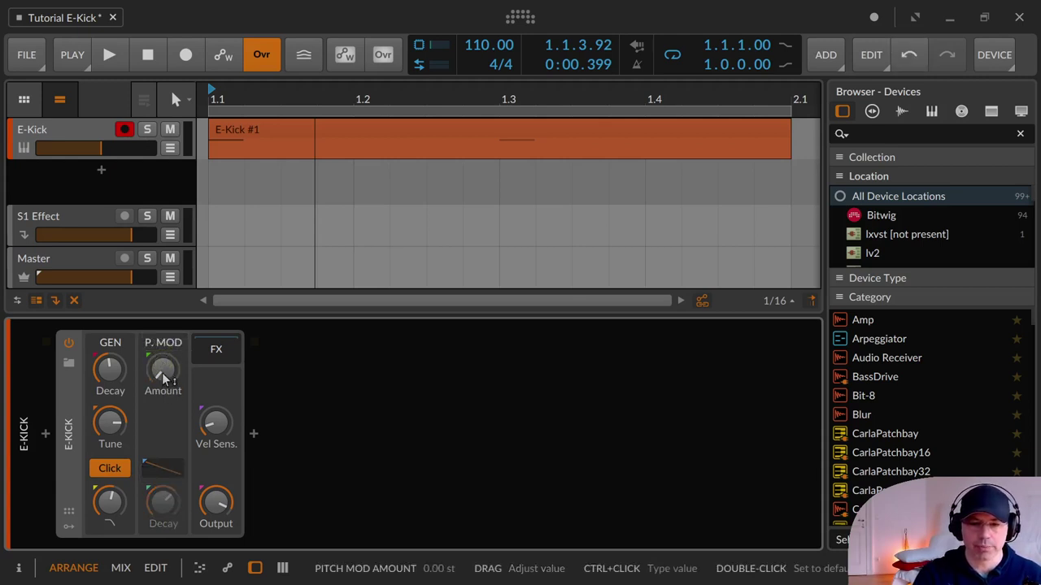
- Start playback and raise the pitch modulation amount gradually to +28.00 st
click(109, 55)
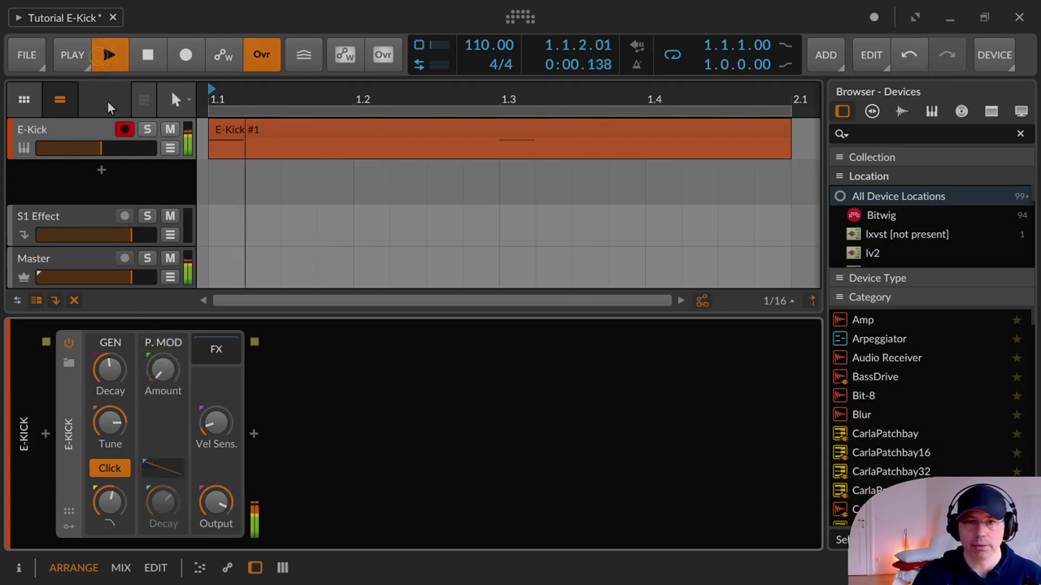
drag(156, 381, 157, 379)
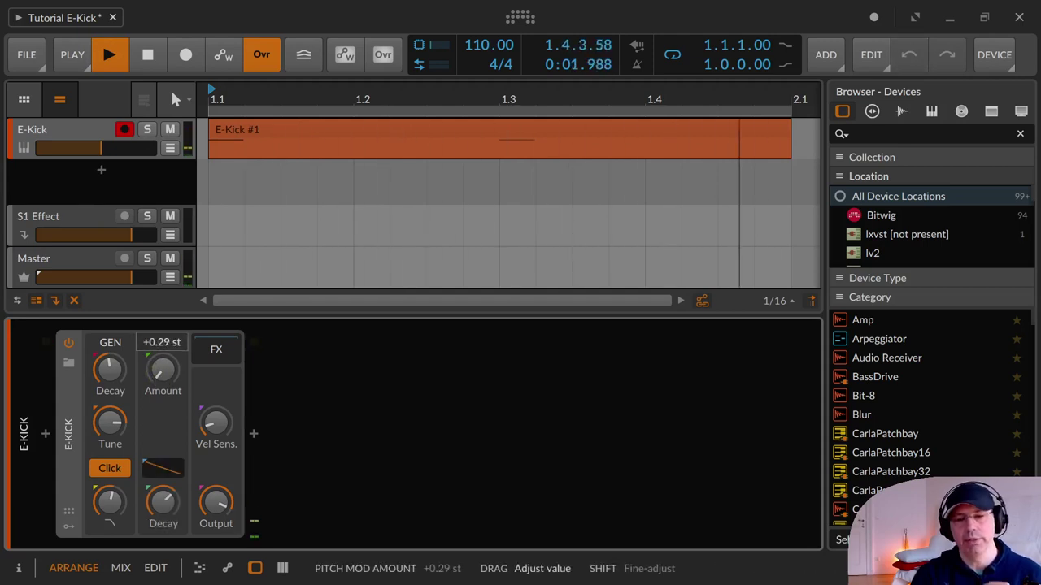
drag(157, 379, 161, 297)
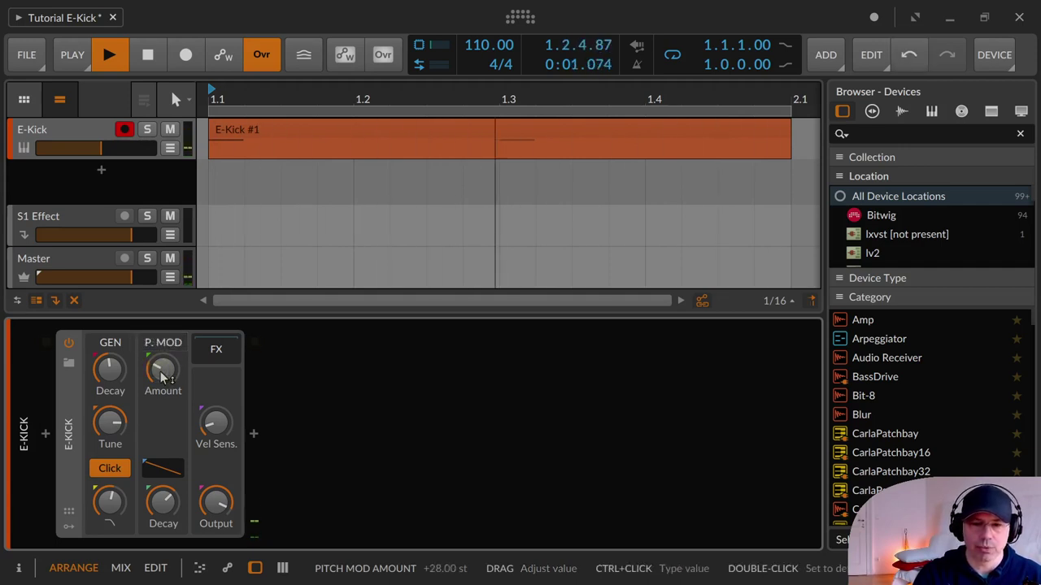
- Try the pitch modulation decay shape, set the modulation amount to mid-range and lower the modulation decay to below mid-range
drag(174, 371, 173, 363)
drag(163, 469, 163, 446)
mouse_move(163, 370)
mouse_down()
mouse_move(163, 361)
mouse_move(110, 365)
mouse_move(110, 377)
mouse_move(162, 363)
mouse_up()
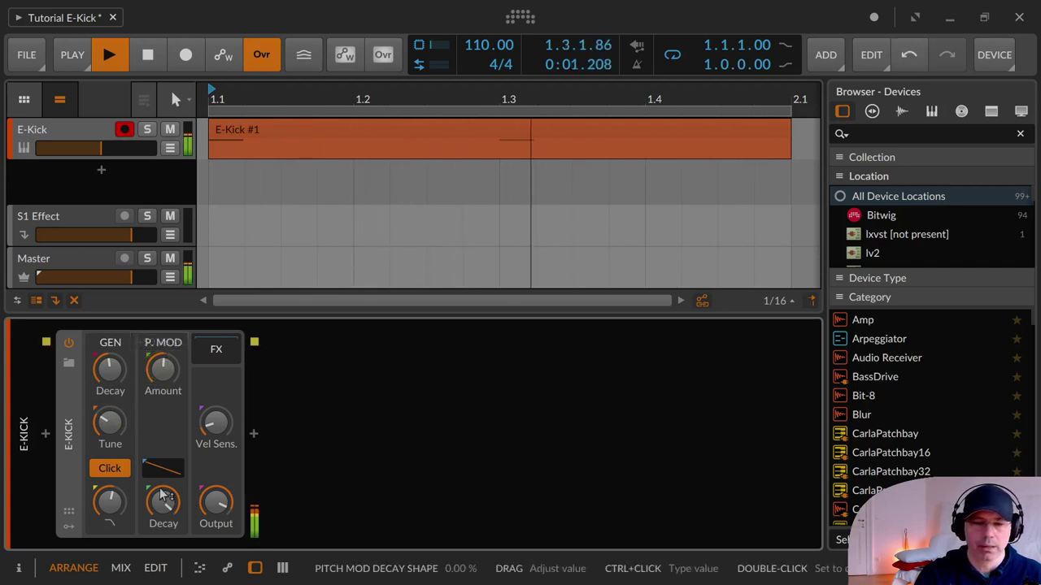
mouse_move(163, 501)
mouse_down()
mouse_move(163, 529)
mouse_move(163, 514)
mouse_up()
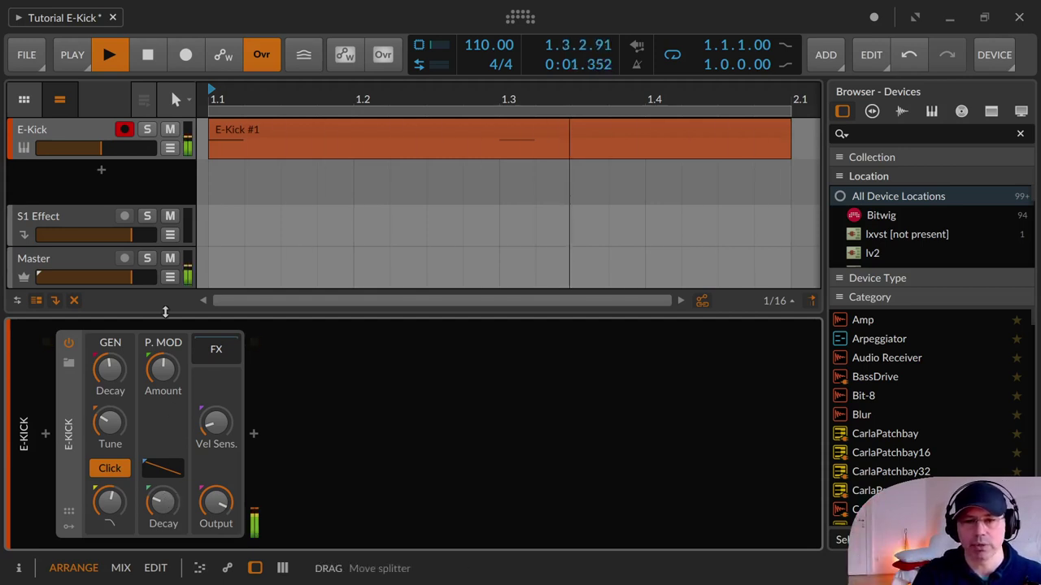
- Insert a Spectrum analyzer device after E-Kick in the device chain
click(253, 436)
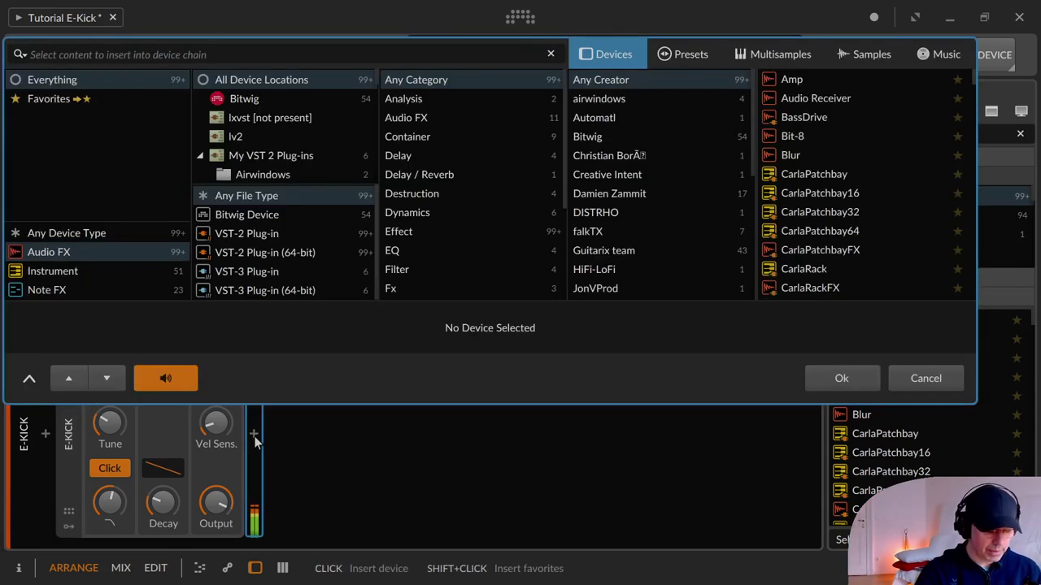
text(sp)
key(Down)
key(Return)
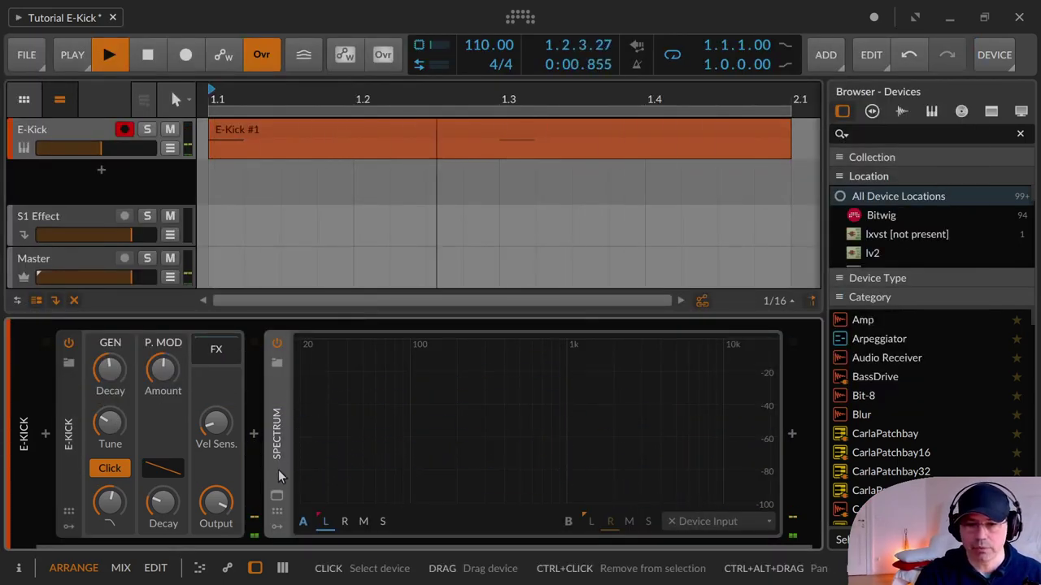
- Set the Spectrum analyzer's resolution to Huge and its speed to Very Fast
click(278, 435)
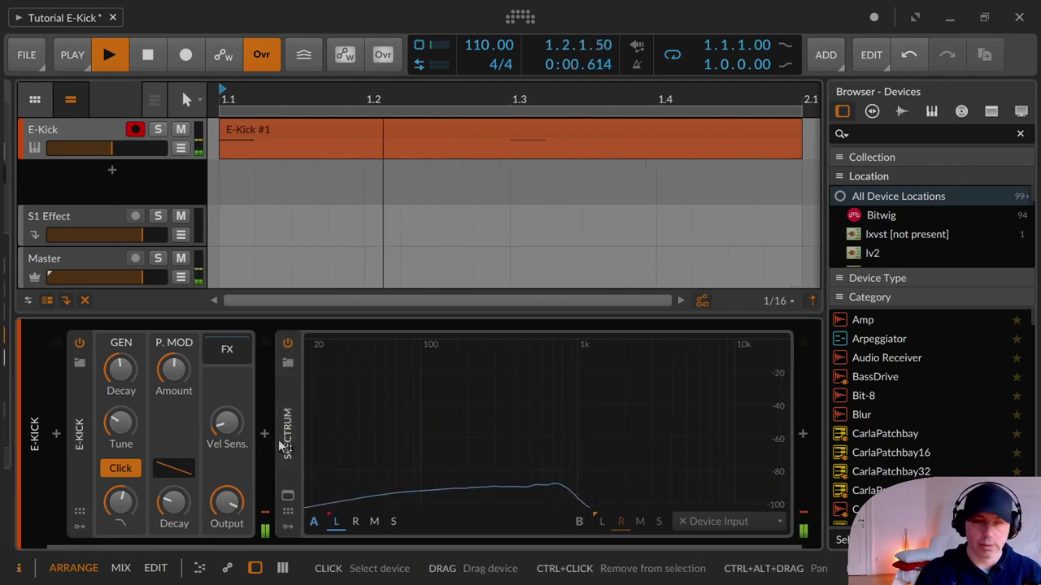
click(101, 268)
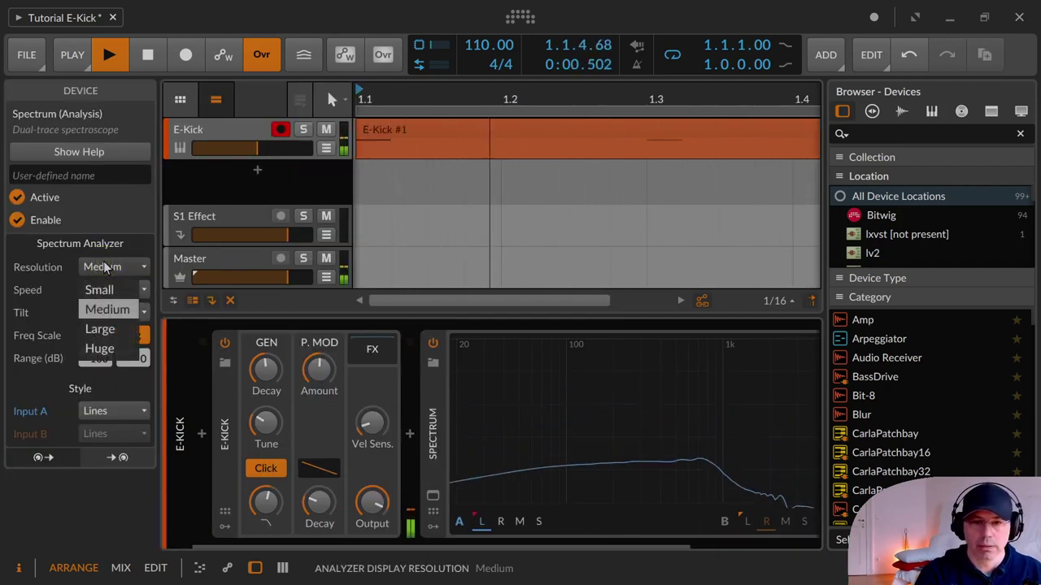
click(114, 350)
click(114, 290)
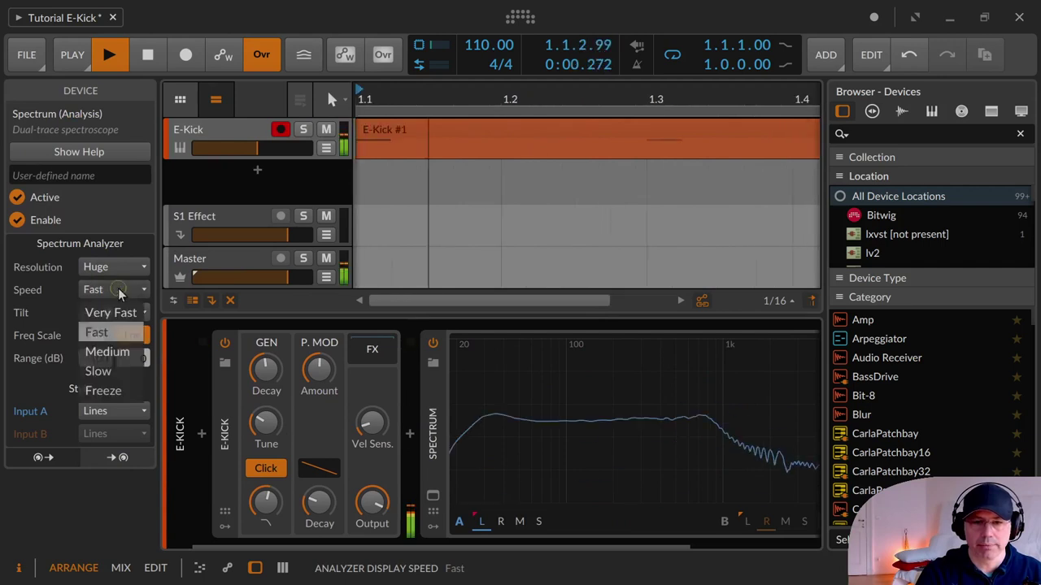
click(115, 318)
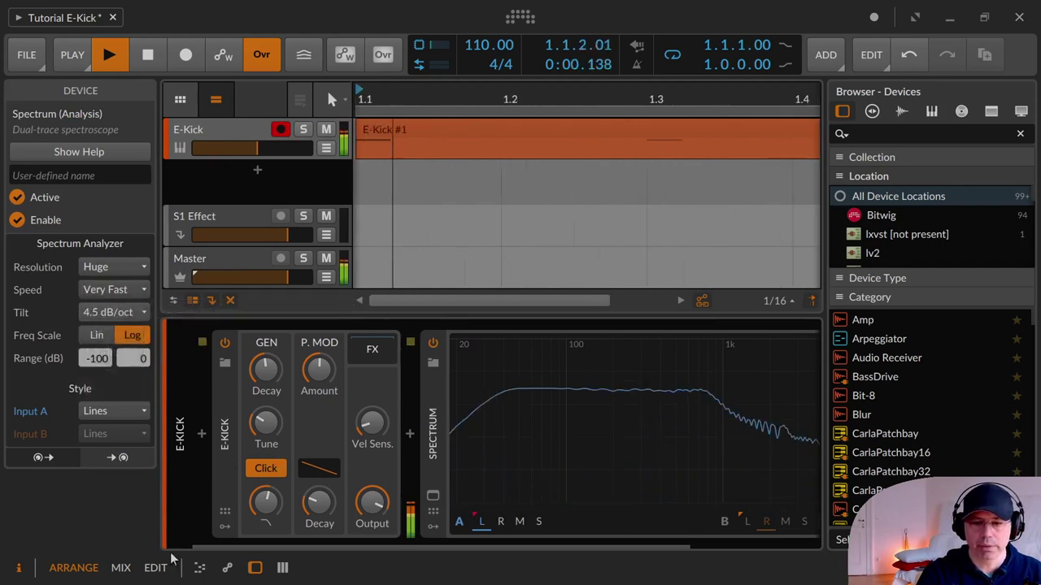
- Hide the inspector, then try the pitch modulation amount at 0.00 st and at maximum with the modulation decay shortened to 22.9 ms
key(i)
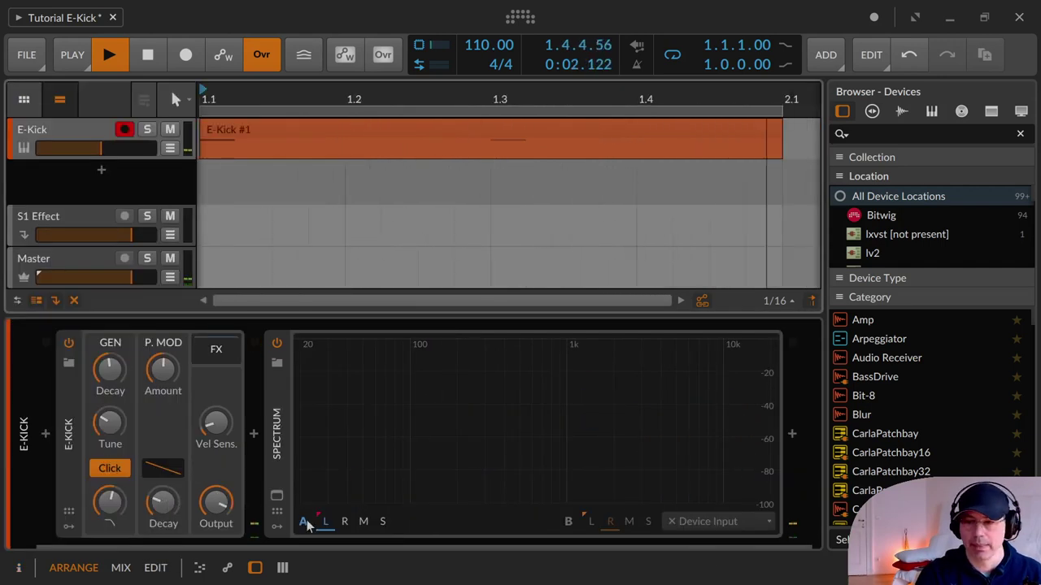
drag(168, 372, 168, 444)
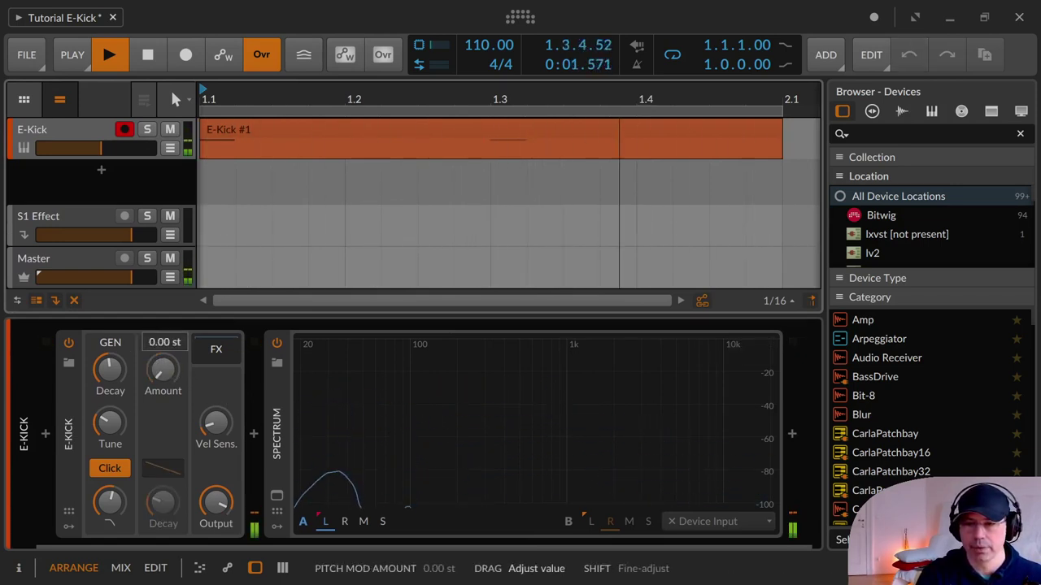
drag(185, 366, 185, 285)
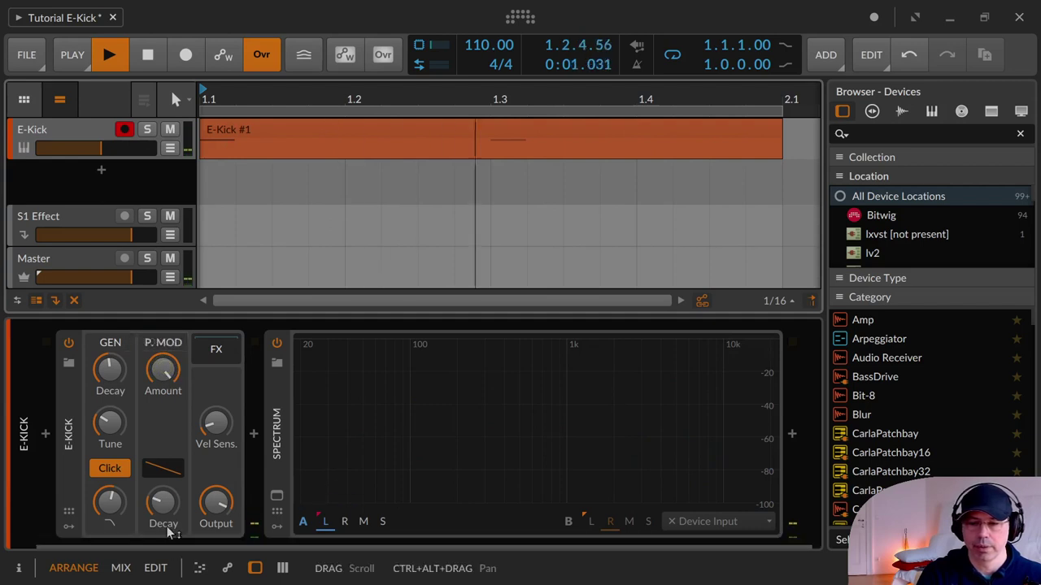
drag(163, 508, 278, 517)
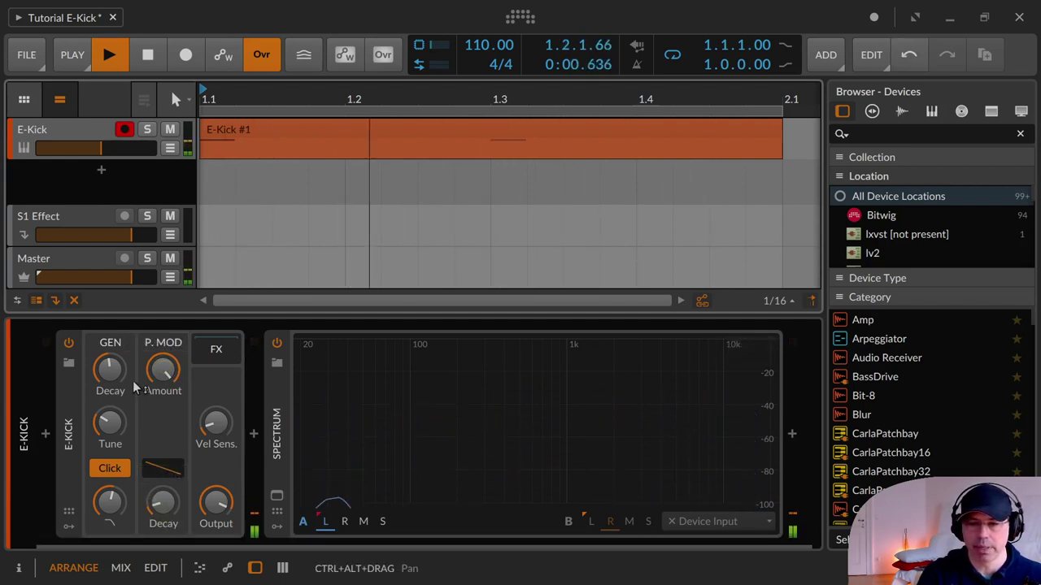
- Set the pitch modulation amount to 0.00 st and raise the generator's Tune to just below mid-range with a longer generator decay
mouse_move(162, 371)
mouse_down()
mouse_move(163, 449)
mouse_move(177, 378)
mouse_up()
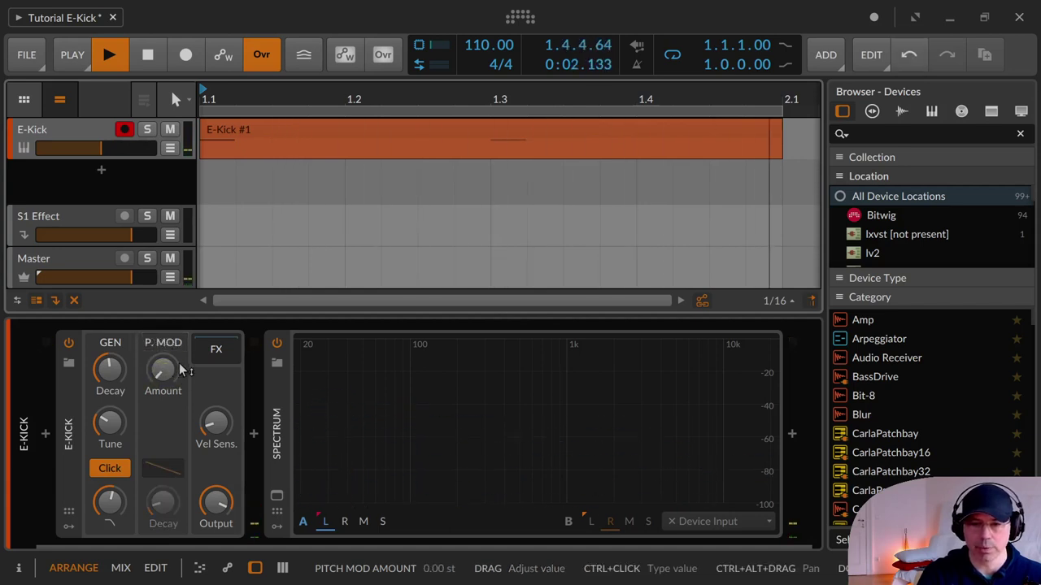
drag(110, 423, 110, 349)
drag(109, 422, 110, 442)
- Raise the pitch modulation amount to slightly below mid-range and lengthen the modulation decay time
mouse_move(162, 370)
mouse_down()
mouse_move(163, 359)
mouse_move(165, 368)
mouse_up()
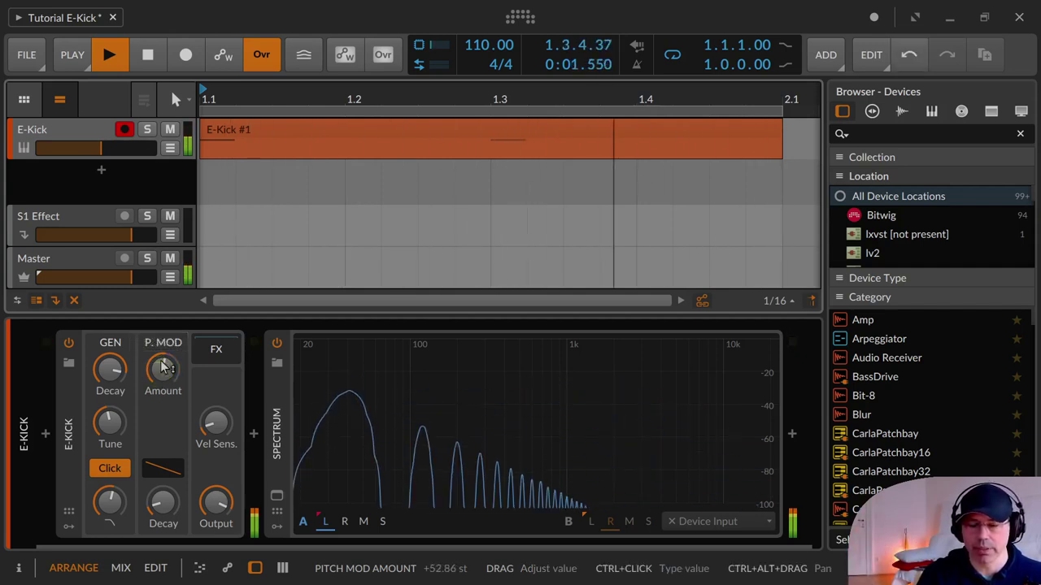
drag(165, 368, 165, 371)
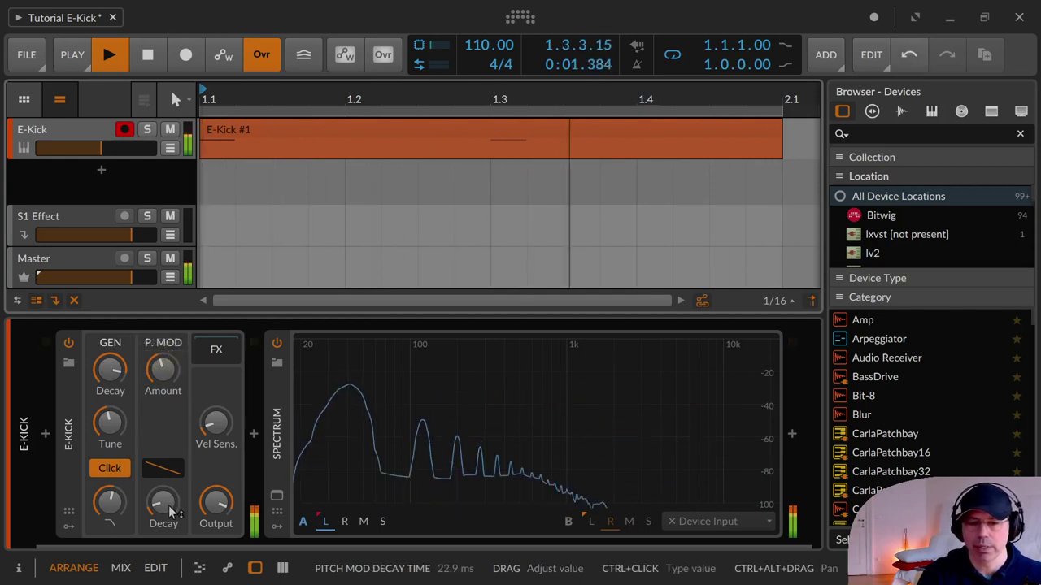
drag(163, 502, 163, 492)
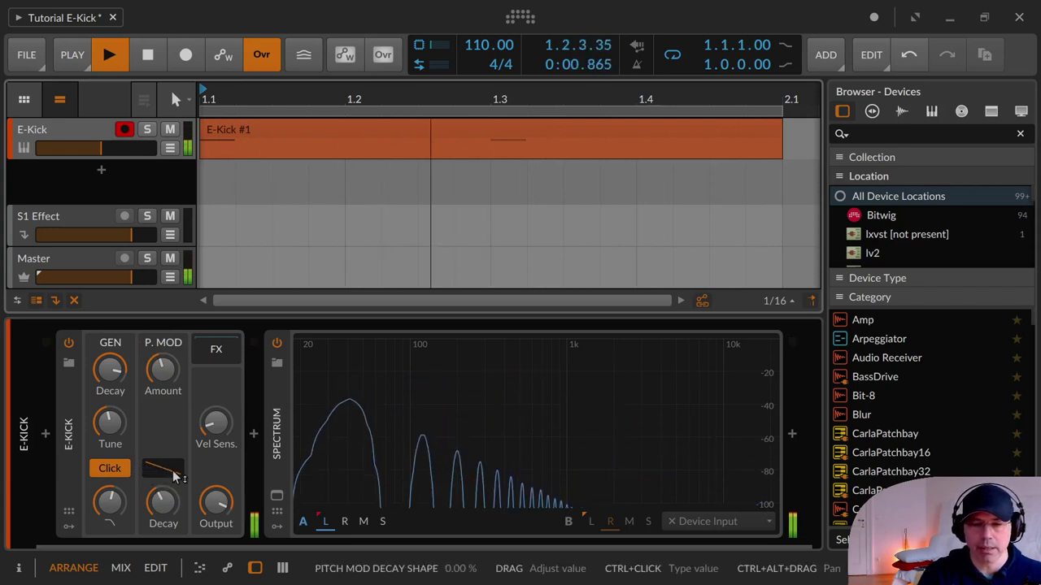
- Try a 60.0 % pitch modulation decay shape, settle on a strongly negative curve, and stop playback
mouse_move(175, 477)
mouse_down()
mouse_move(174, 449)
mouse_move(171, 509)
mouse_move(171, 423)
mouse_move(167, 465)
mouse_up()
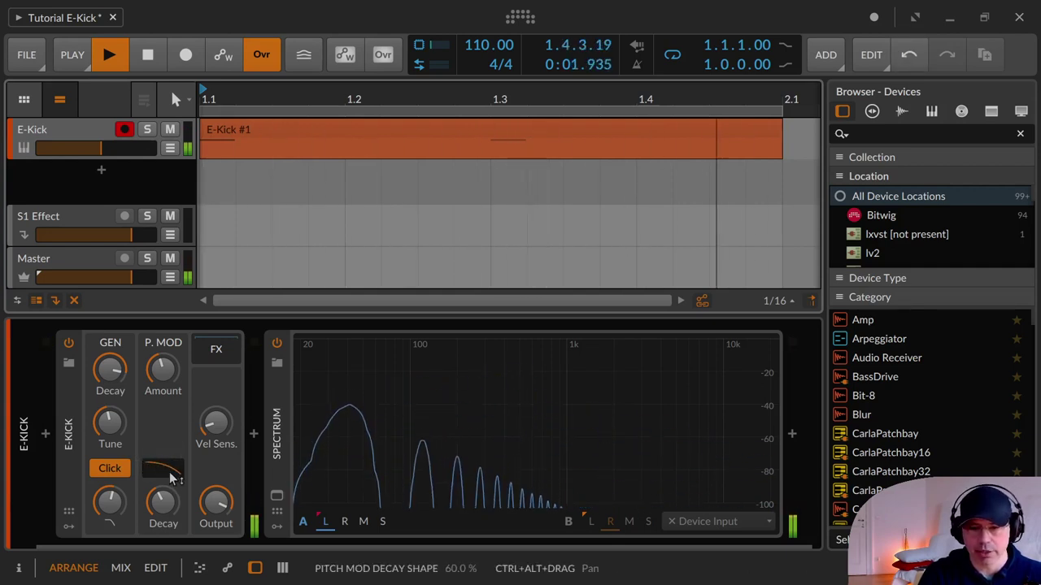
drag(171, 478, 170, 549)
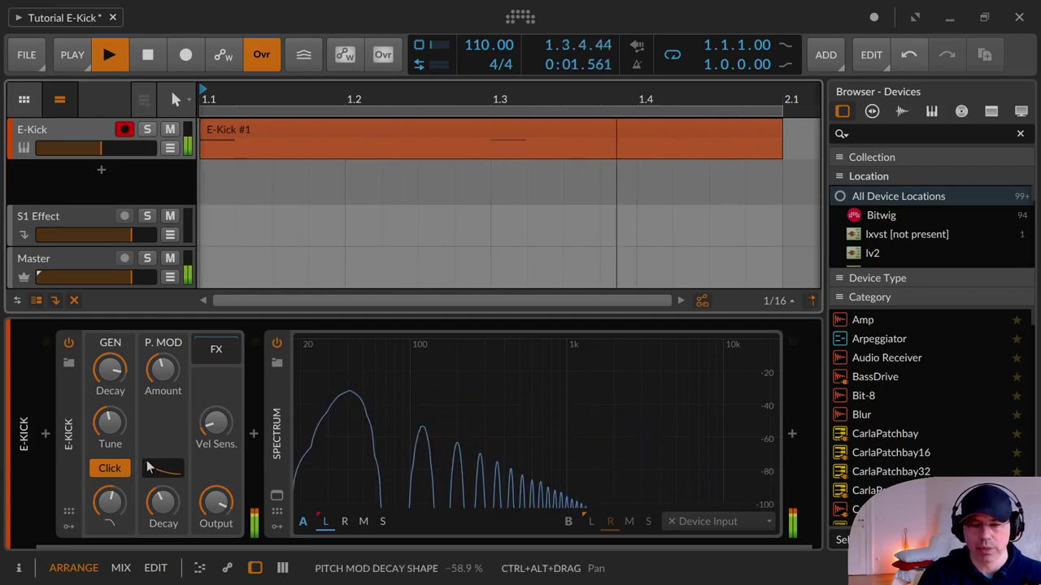
drag(159, 480, 159, 486)
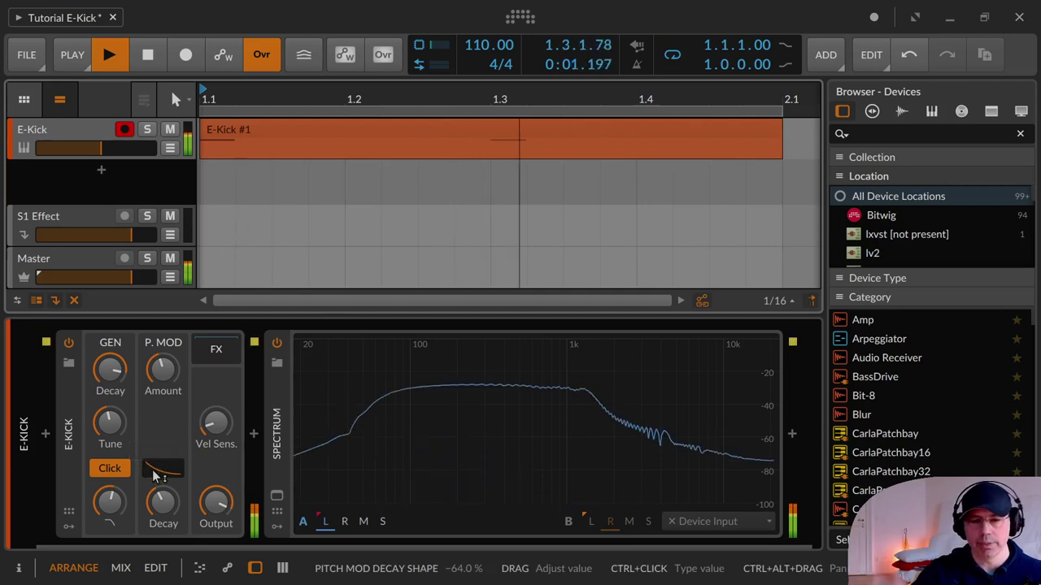
drag(153, 471, 154, 448)
key(space)
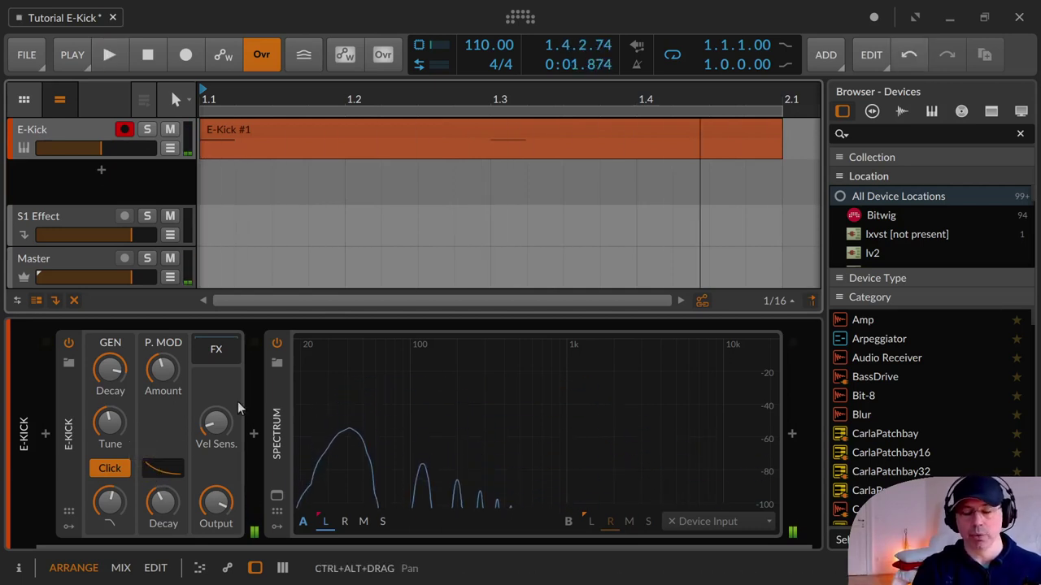
- Expand the E-Kick's FX chain and lower the velocity sensitivity to 0.0 dB
click(218, 350)
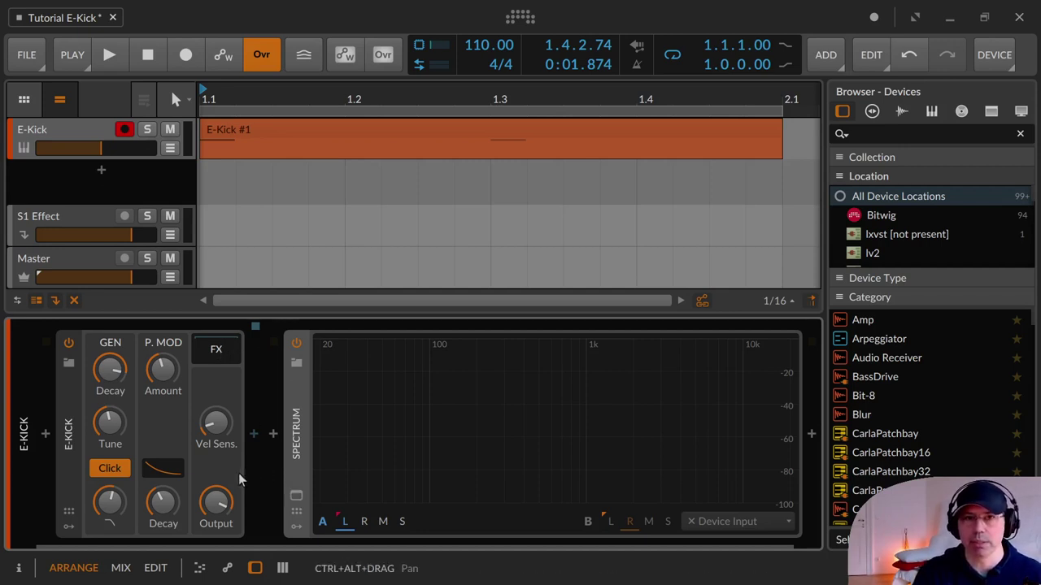
click(216, 422)
mouse_move(216, 423)
mouse_down()
mouse_move(215, 410)
mouse_move(218, 430)
mouse_up()
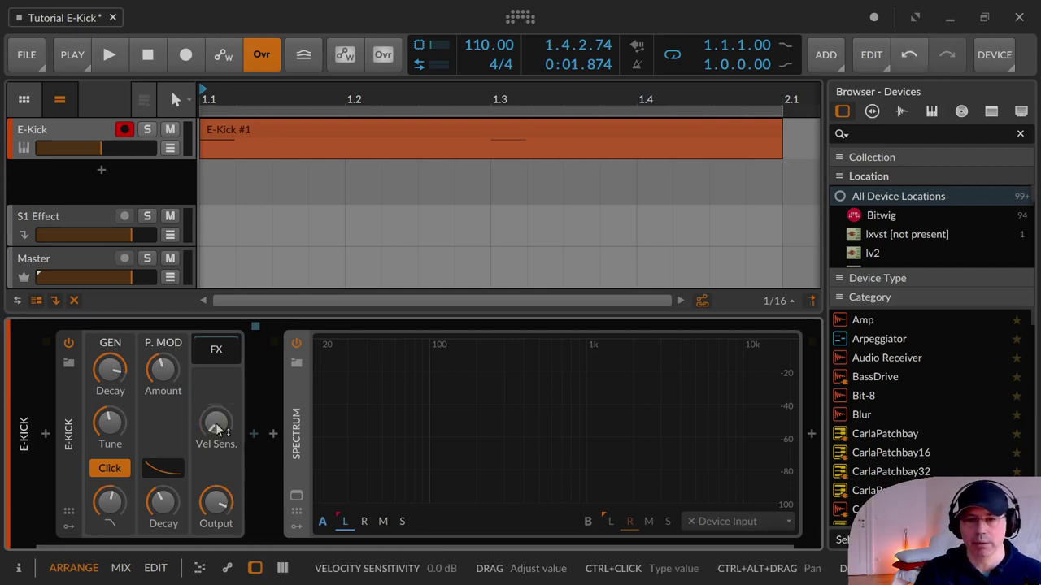